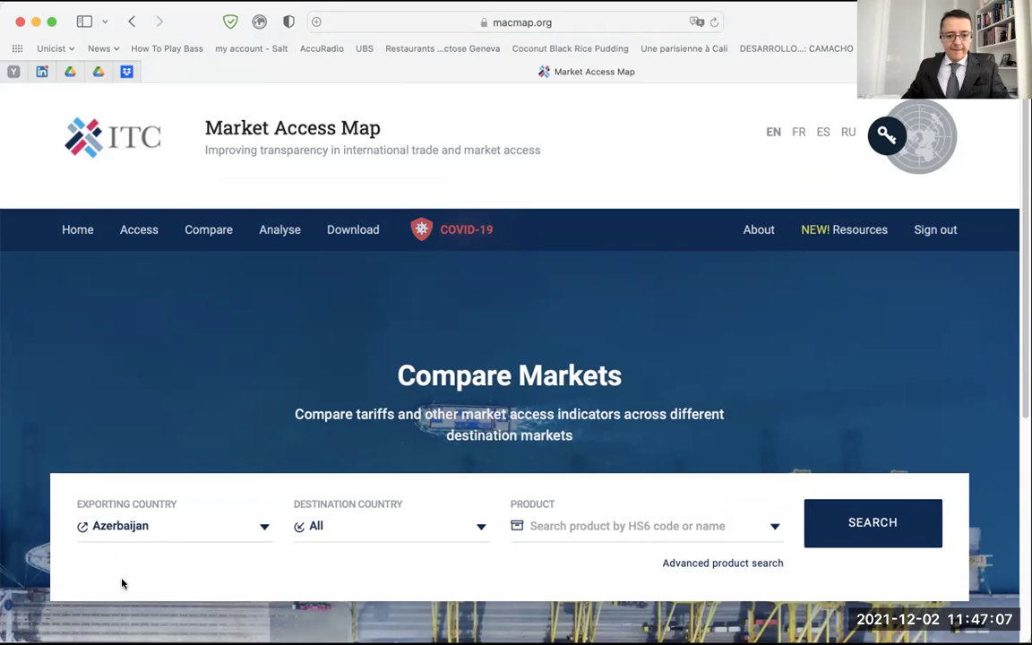
Compare all destination markets for 070200 - Tomatoes, fresh or chilled, exported from Azerbaijan
left_click(481, 530)
left_click(481, 530)
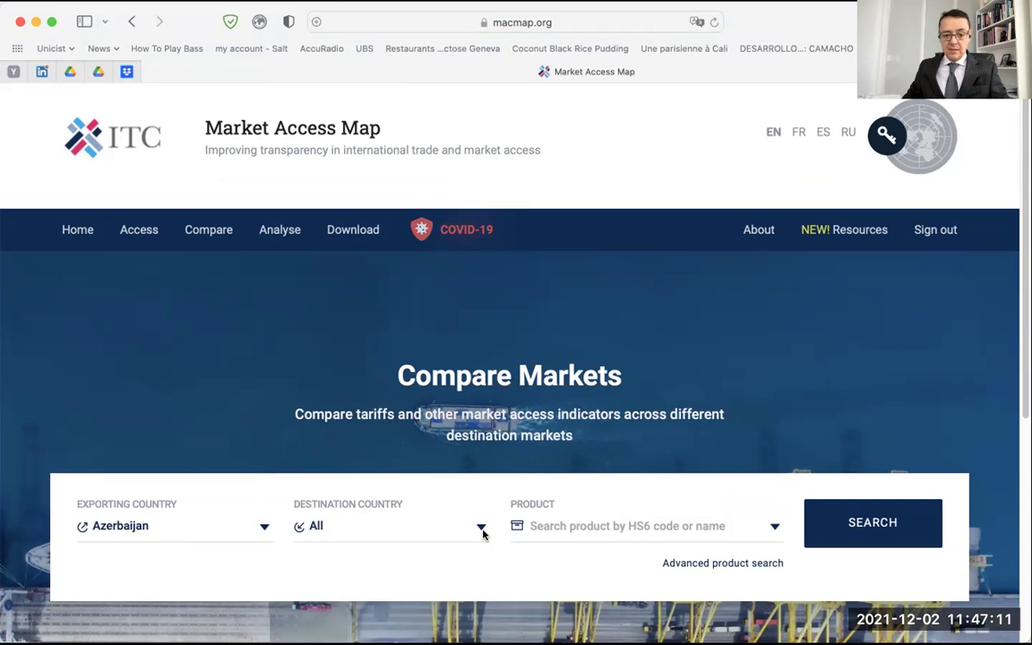
left_click(589, 539)
type("0702")
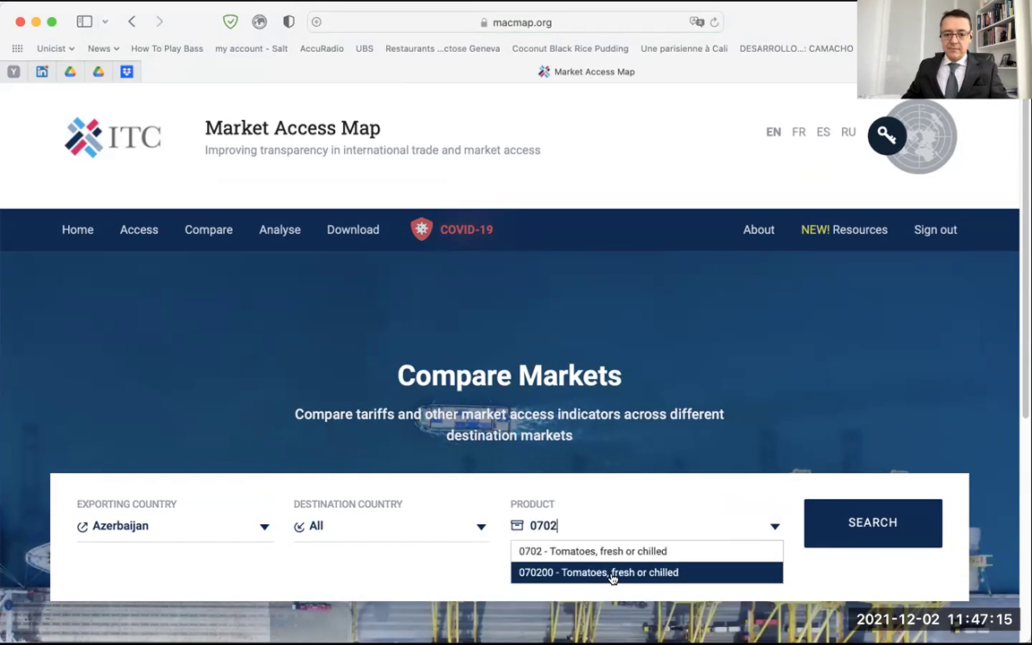
left_click(611, 572)
left_click(873, 534)
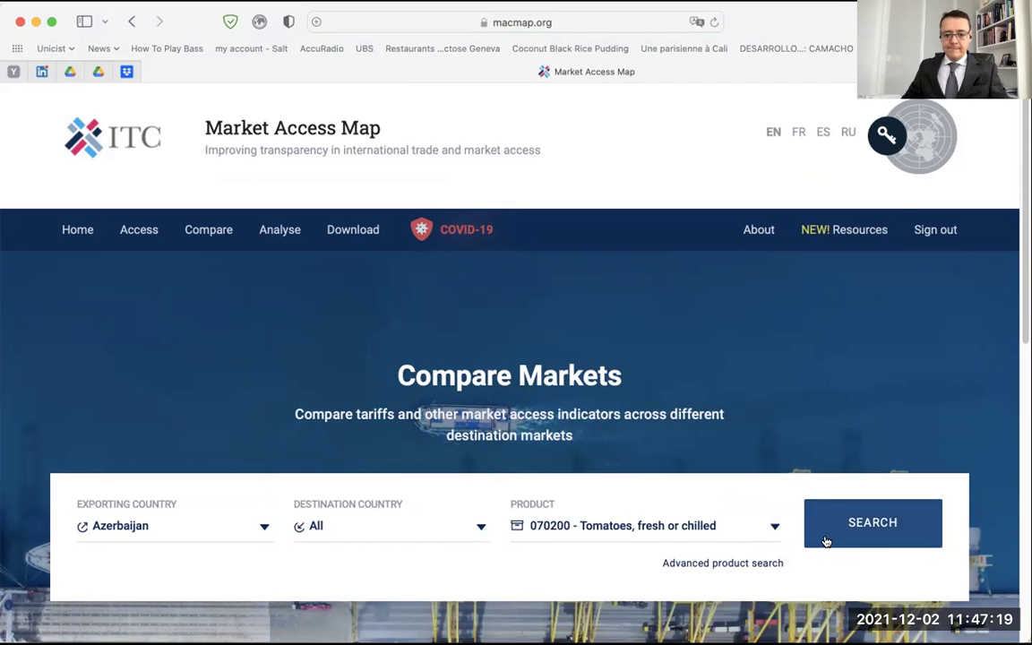
Sort the aggregated market access indicators table by preferential margin in descending order
scroll(828, 574, "down", 10)
scroll(784, 524, "down", 2)
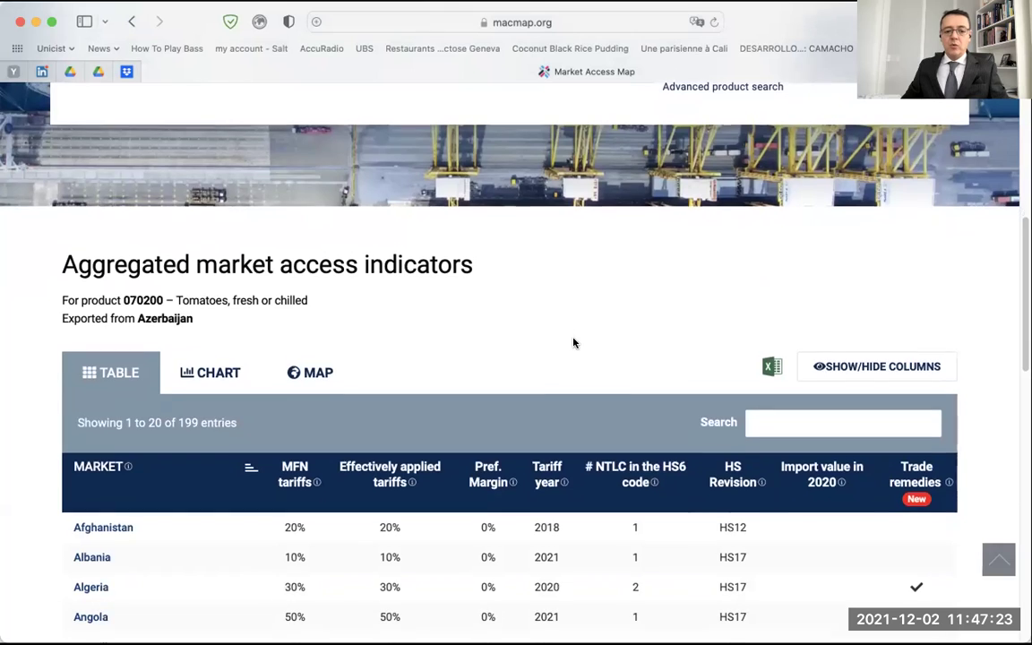
scroll(575, 343, "down", 2)
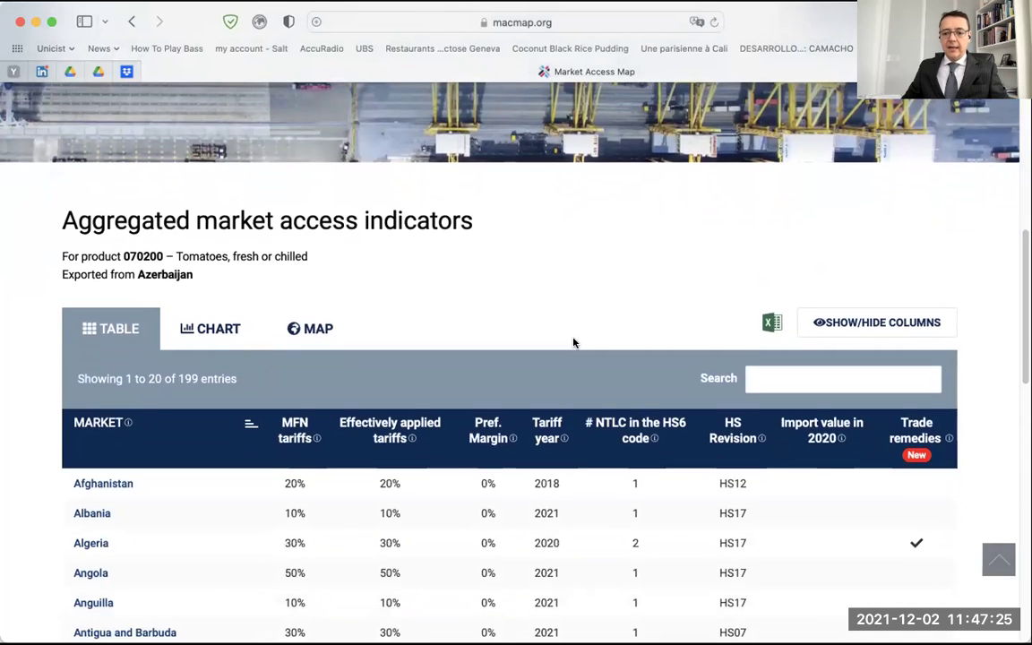
scroll(575, 343, "down", 3)
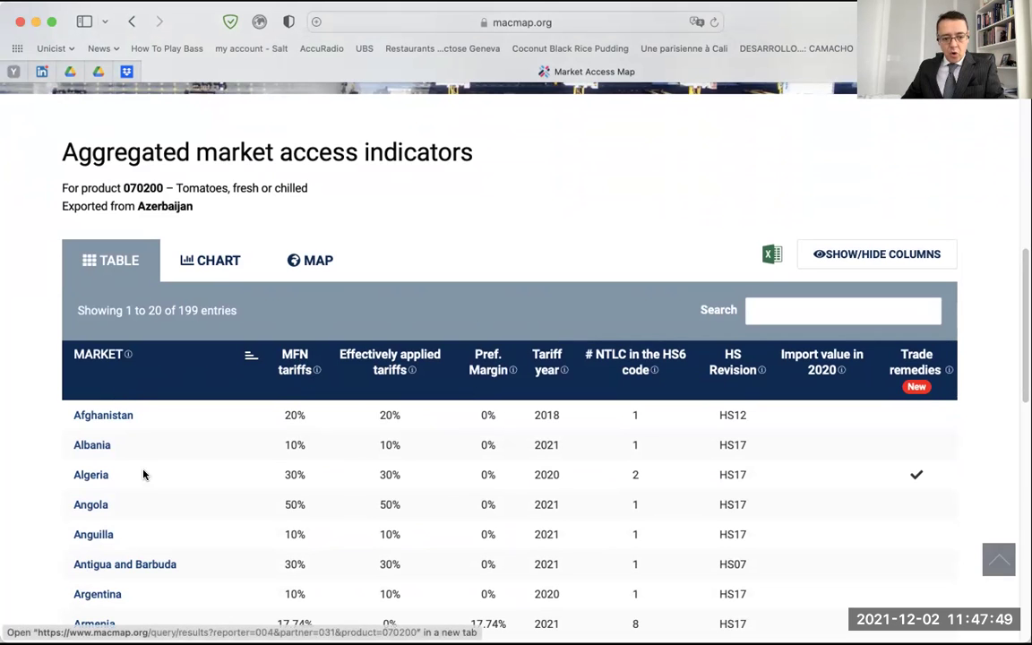
scroll(210, 566, "down", 2)
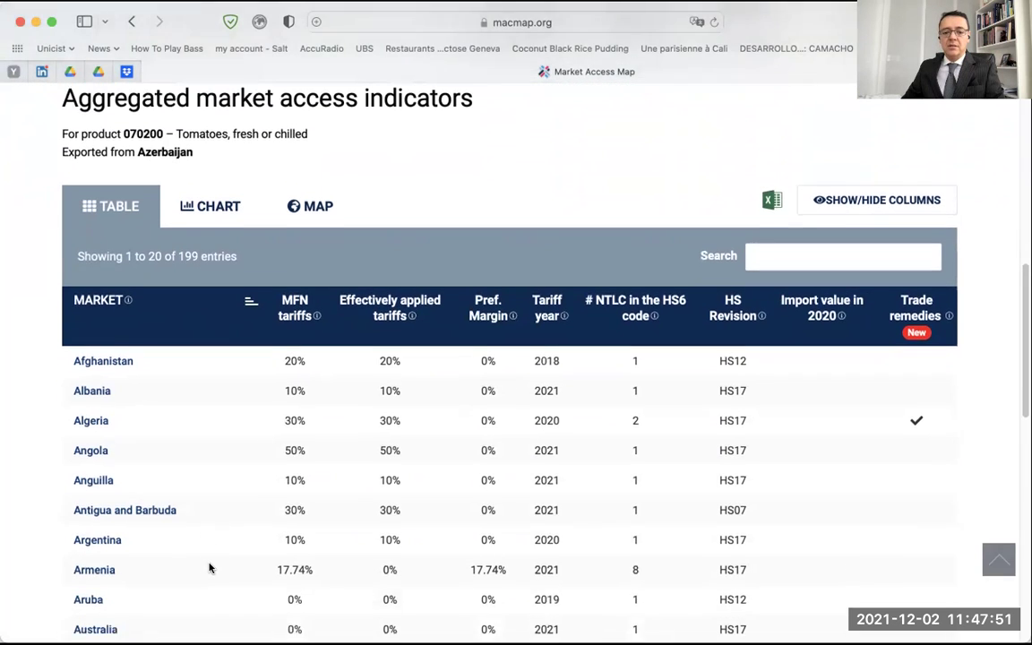
scroll(210, 566, "down", 2)
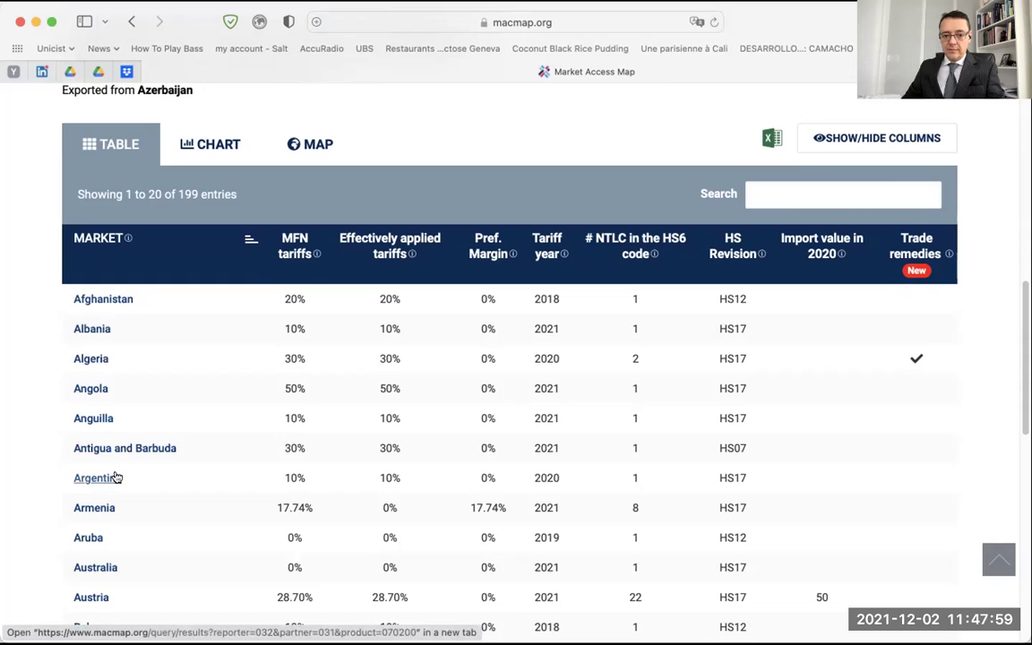
left_click(478, 255)
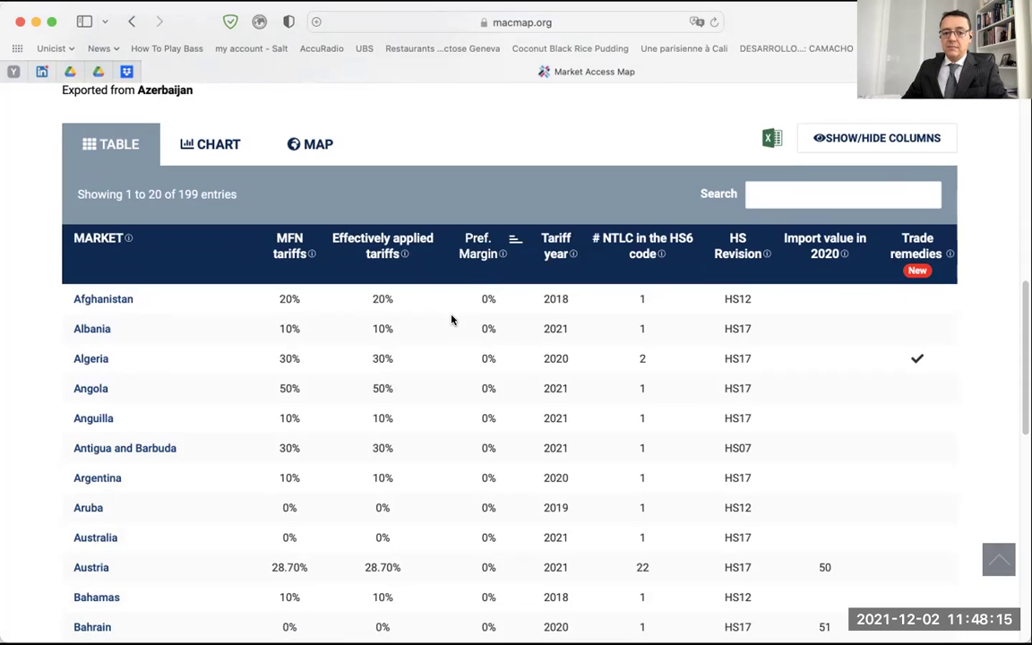
scroll(431, 335, "down", 1)
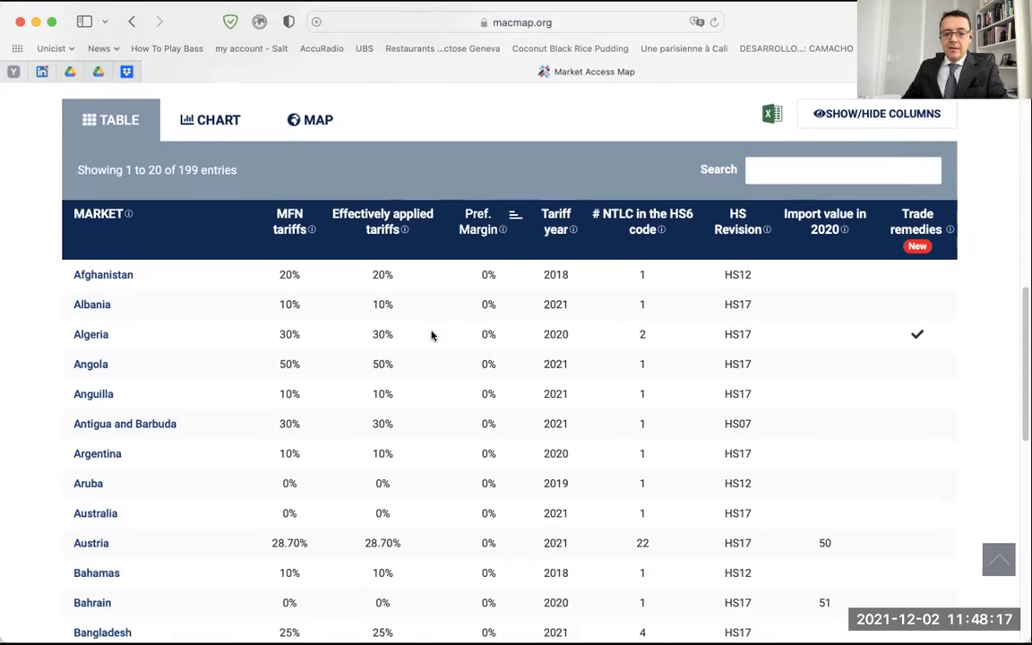
left_click(501, 219)
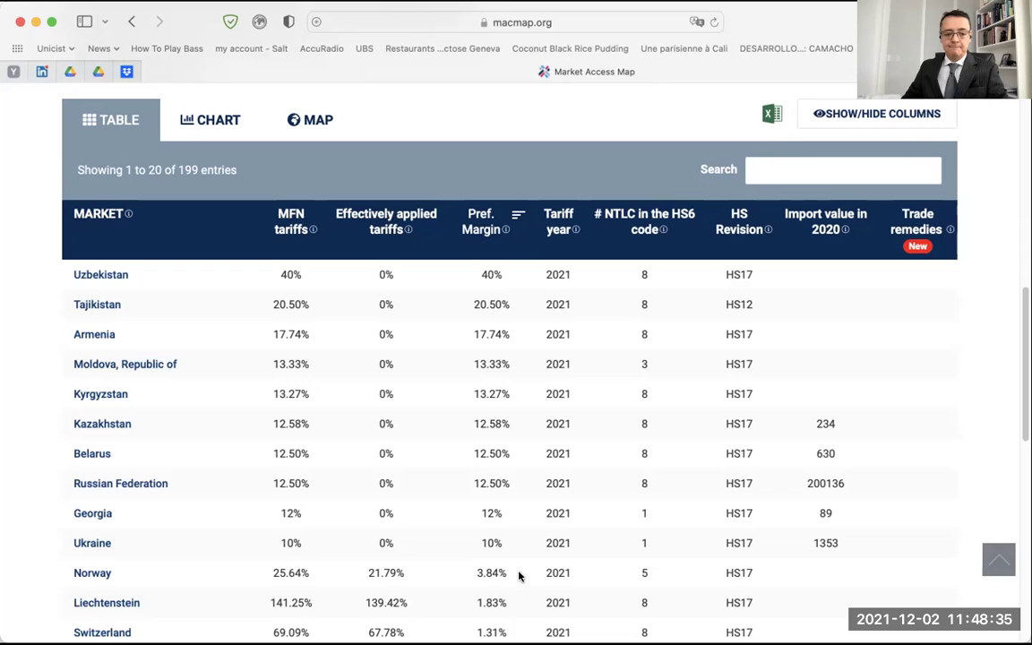
Examine the preferential margins across the listed markets, highlighting the values for Switzerland and the United States of America
scroll(517, 575, "down", 1)
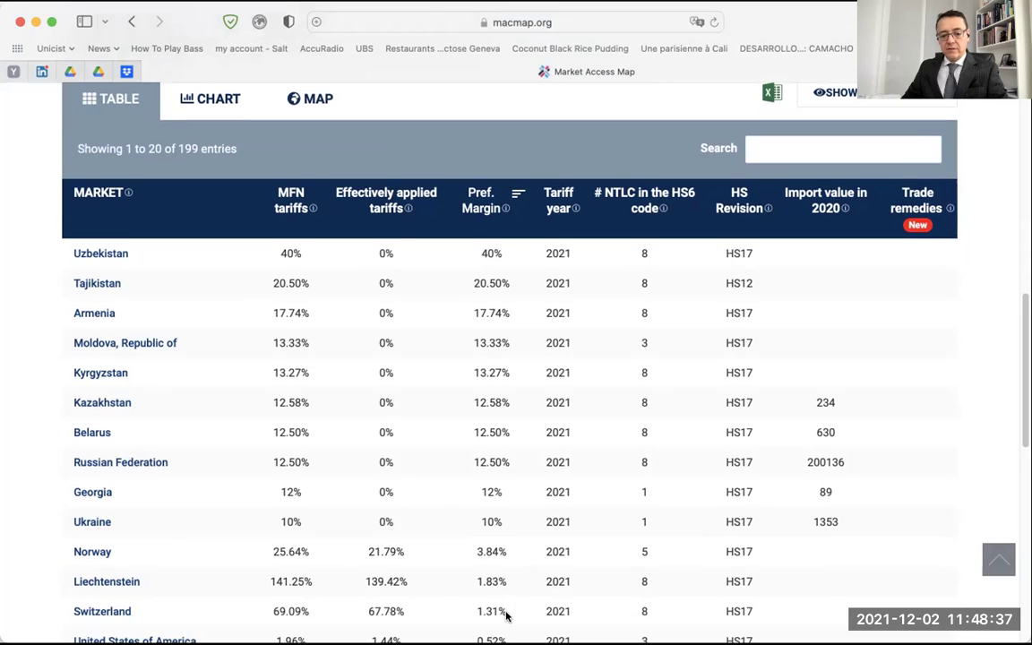
left_click_drag(501, 608, 464, 604)
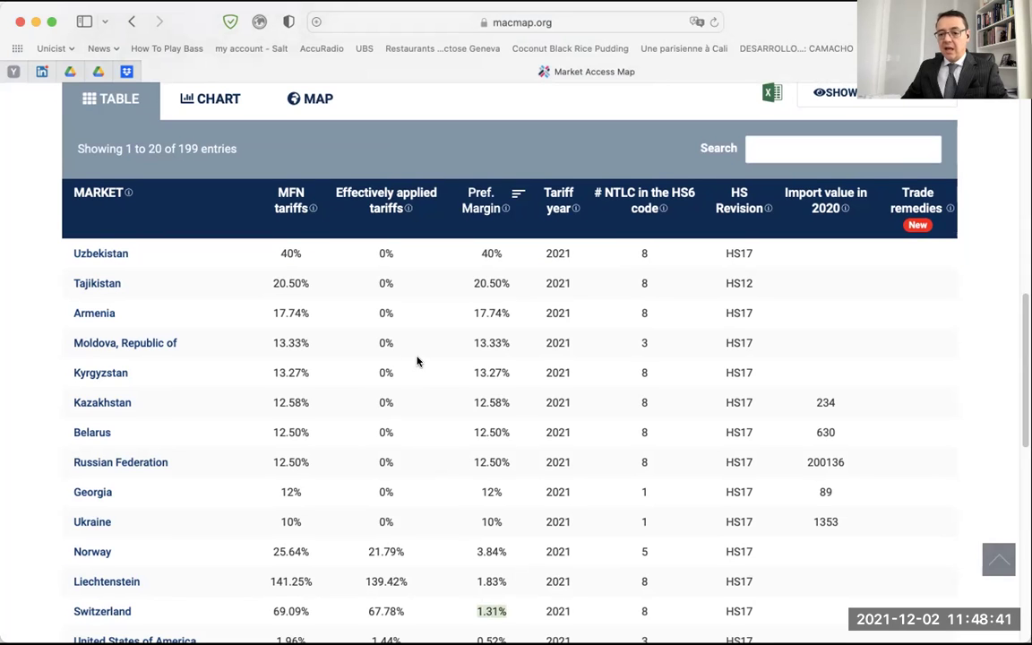
scroll(417, 355, "down", 1)
scroll(416, 353, "down", 4)
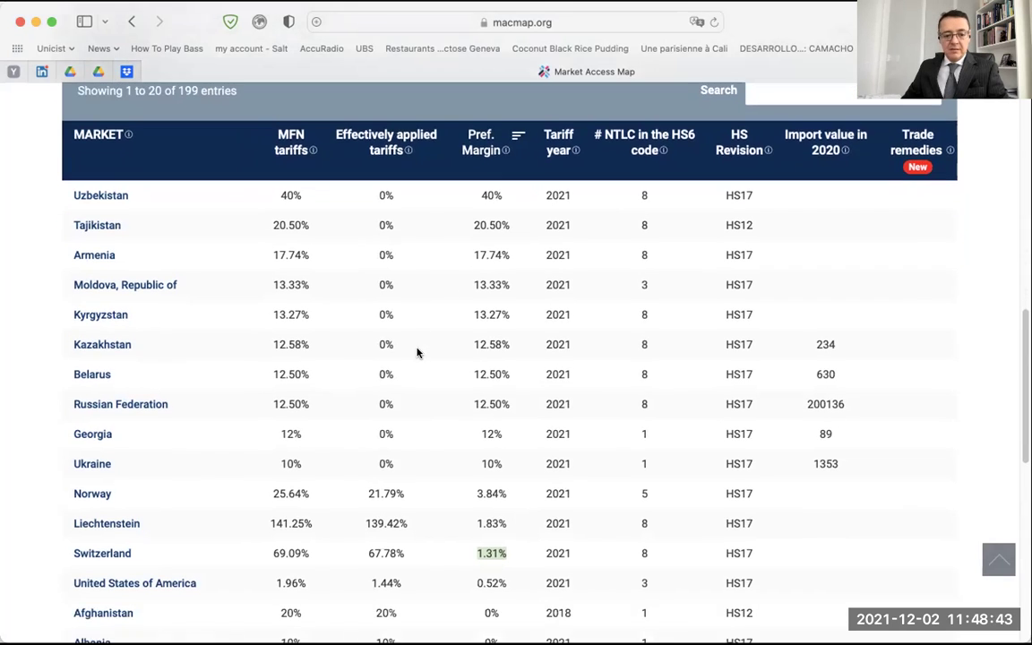
left_click_drag(509, 511, 465, 492)
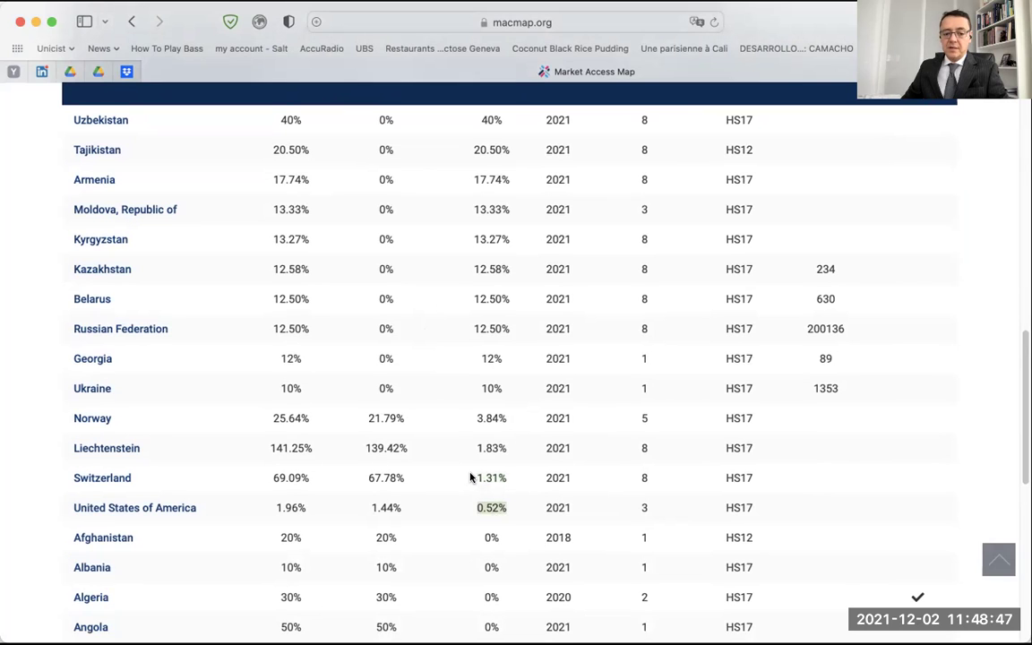
scroll(447, 448, "up", 3)
scroll(423, 424, "down", 1)
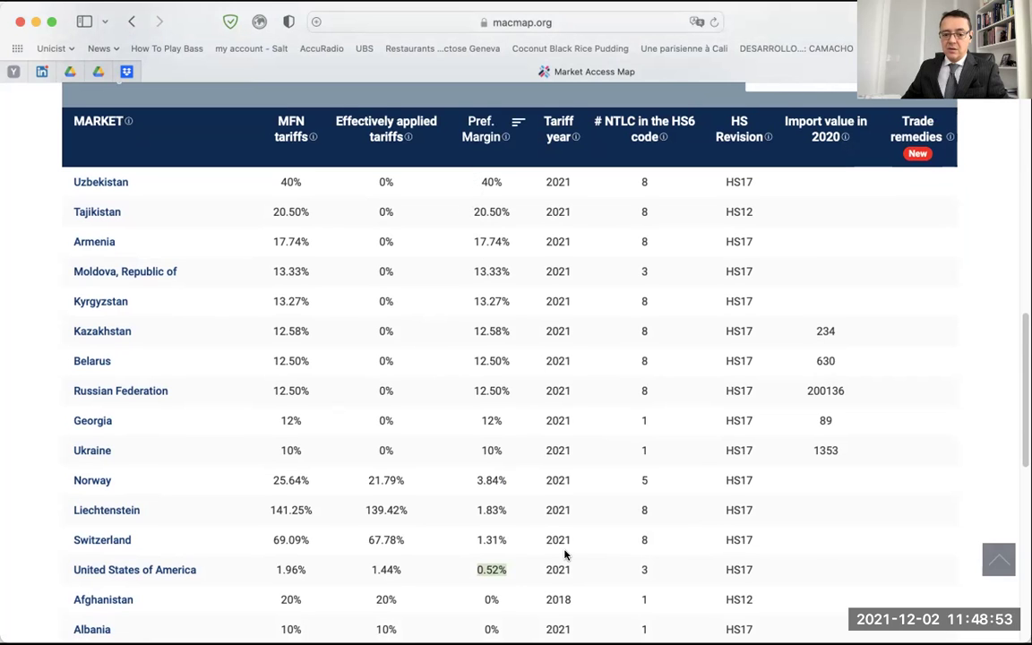
scroll(493, 593, "down", 2)
scroll(498, 594, "down", 3)
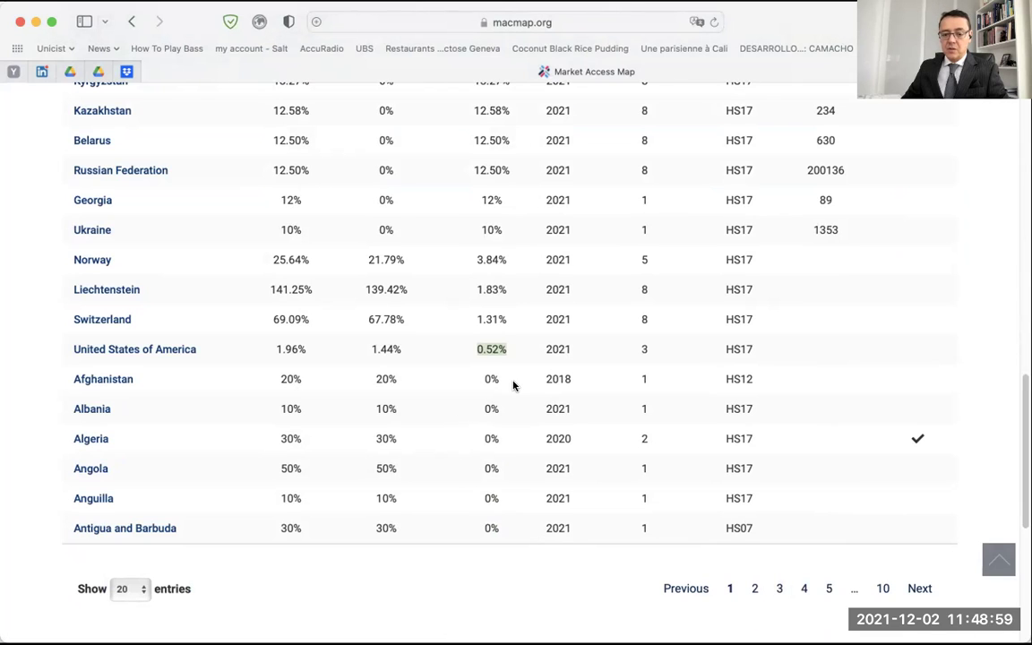
scroll(513, 385, "up", 4)
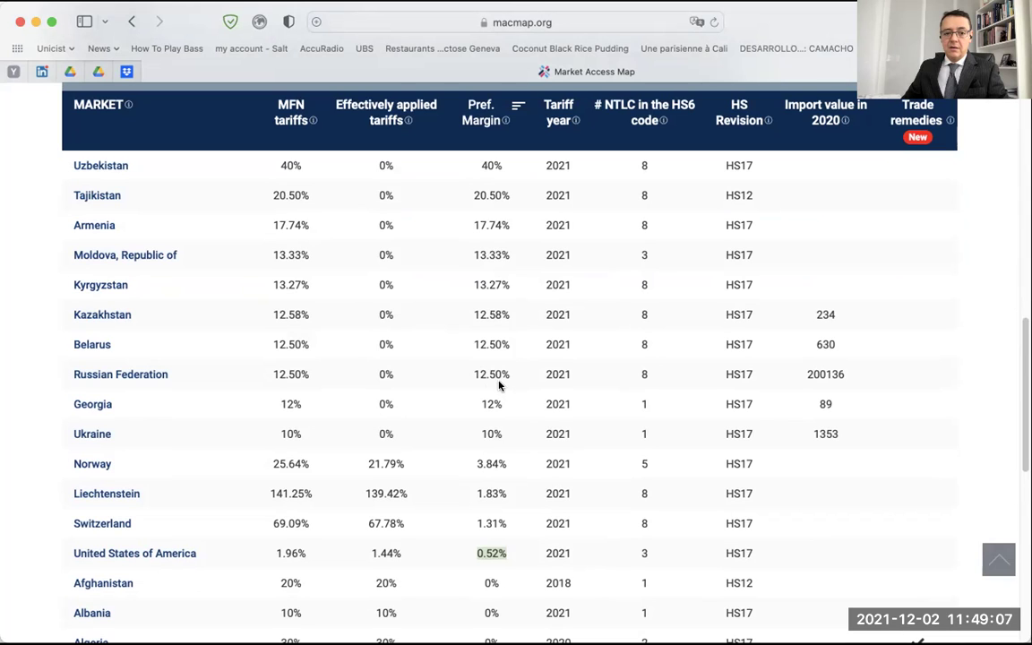
scroll(432, 394, "up", 1)
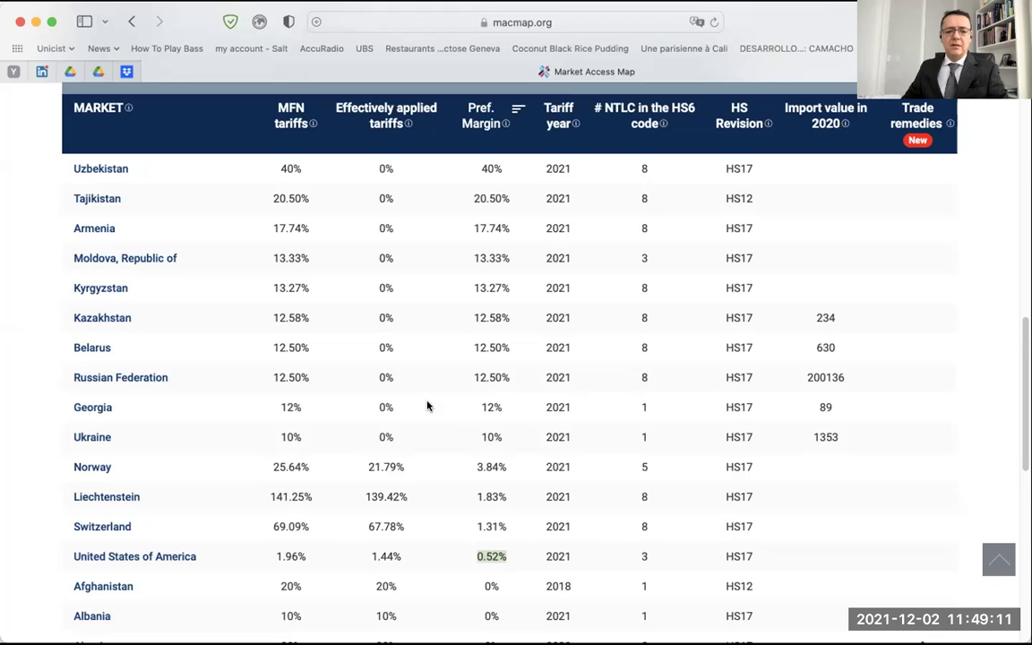
Highlight Switzerland's effectively applied tariff and sort the markets by effectively applied tariffs in ascending order
mouse_move(408, 124)
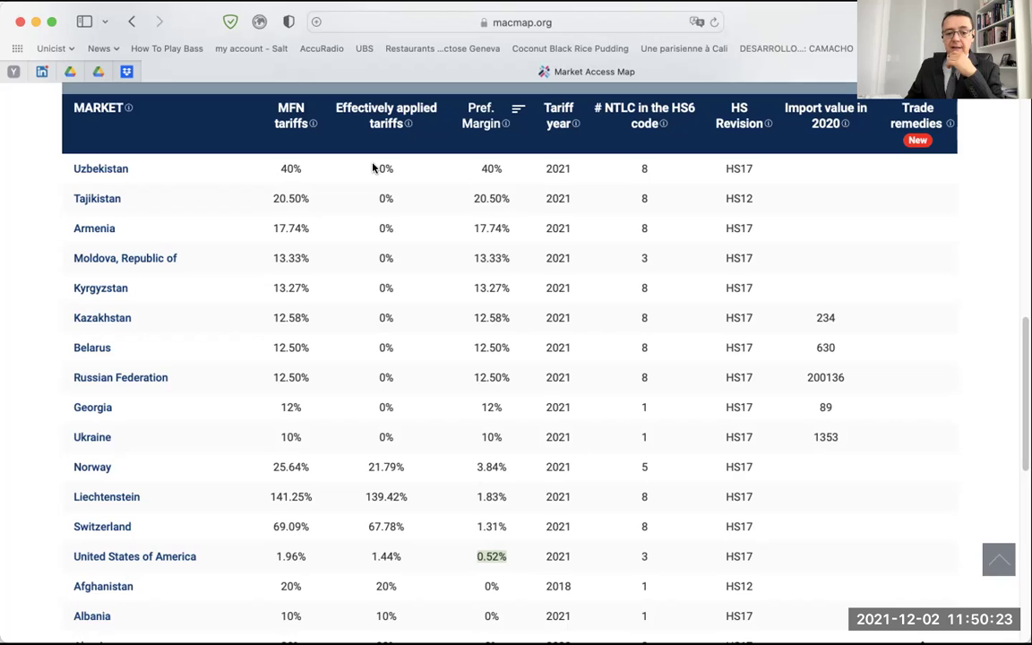
double_click(394, 527)
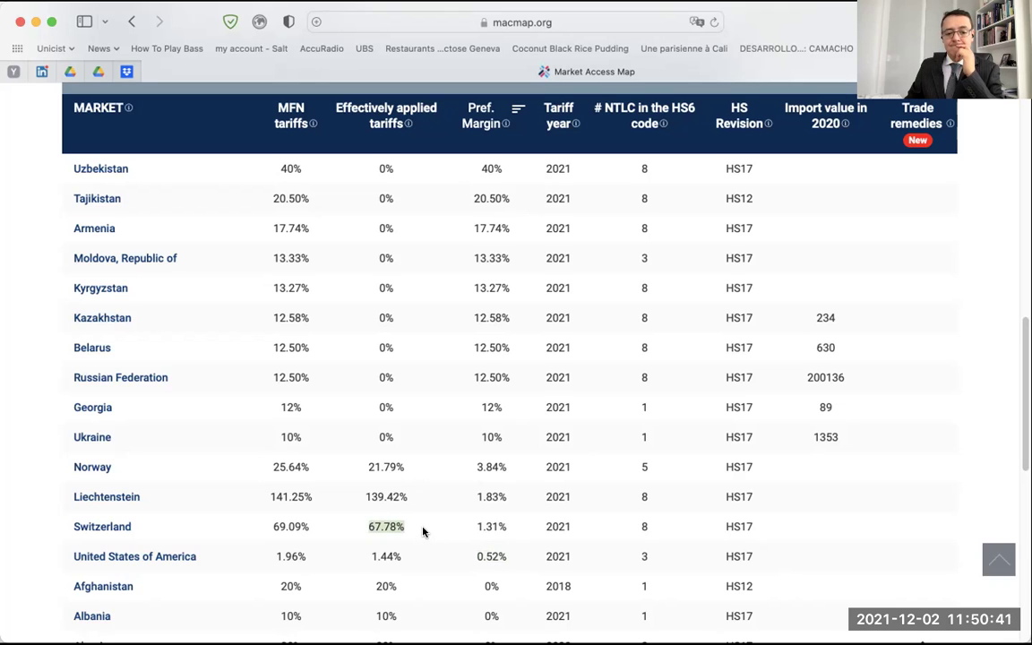
left_click(394, 109)
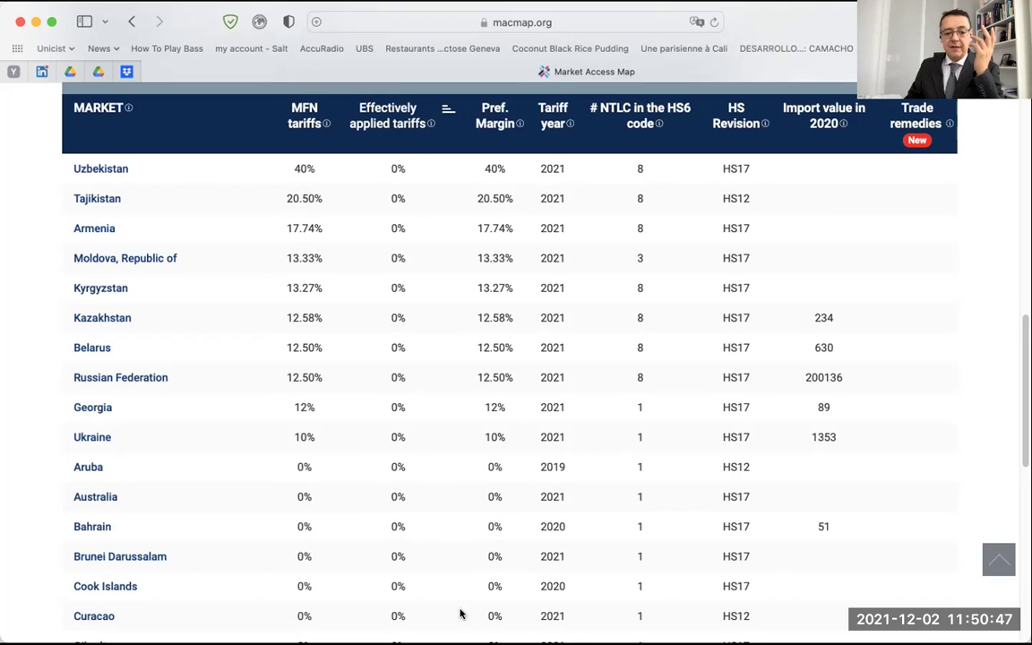
Leave the market comparison and open the Trade Remedies query page
scroll(428, 494, "up", 2)
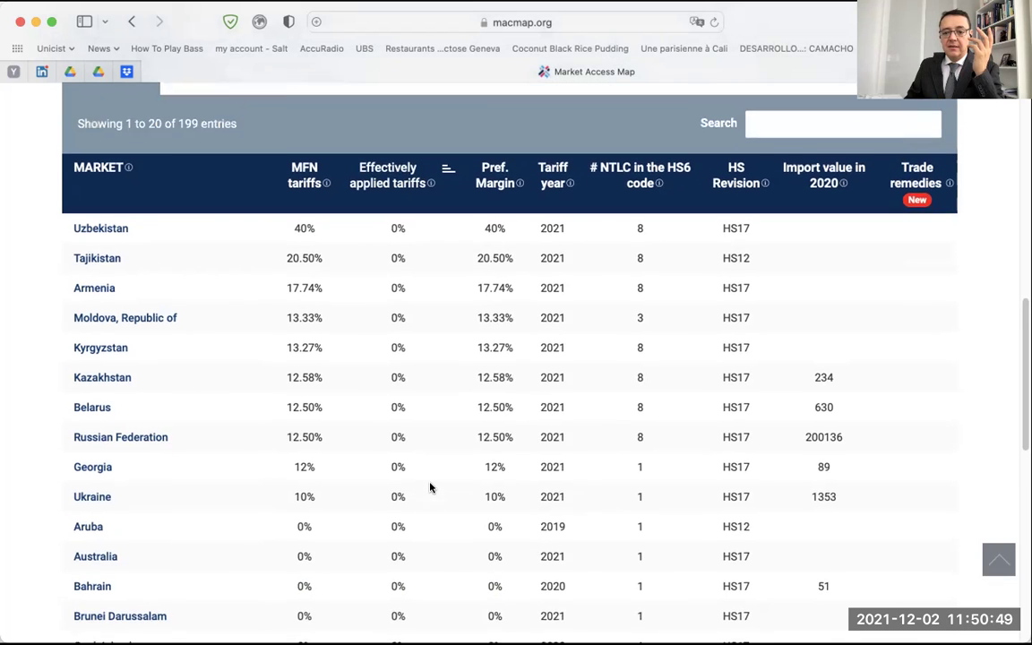
scroll(430, 486, "up", 6)
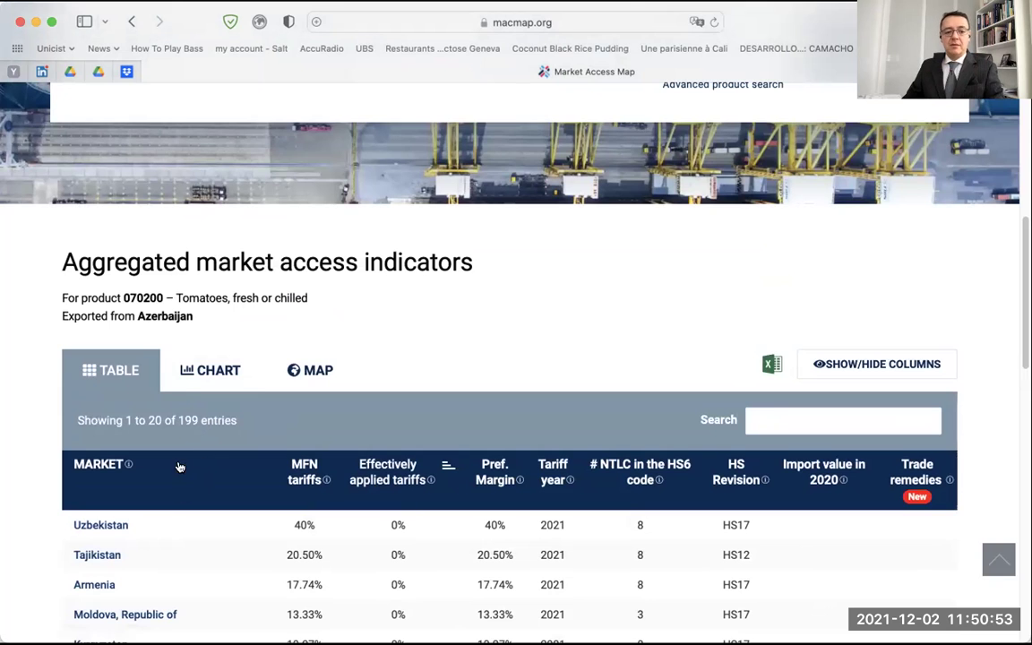
scroll(206, 403, "up", 1)
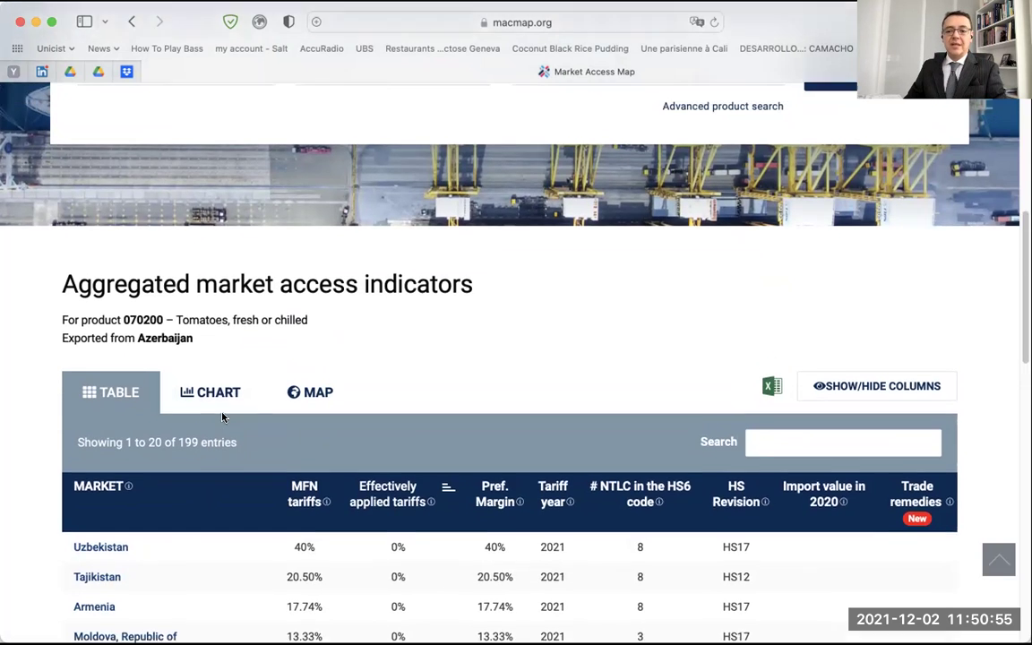
scroll(221, 417, "up", 7)
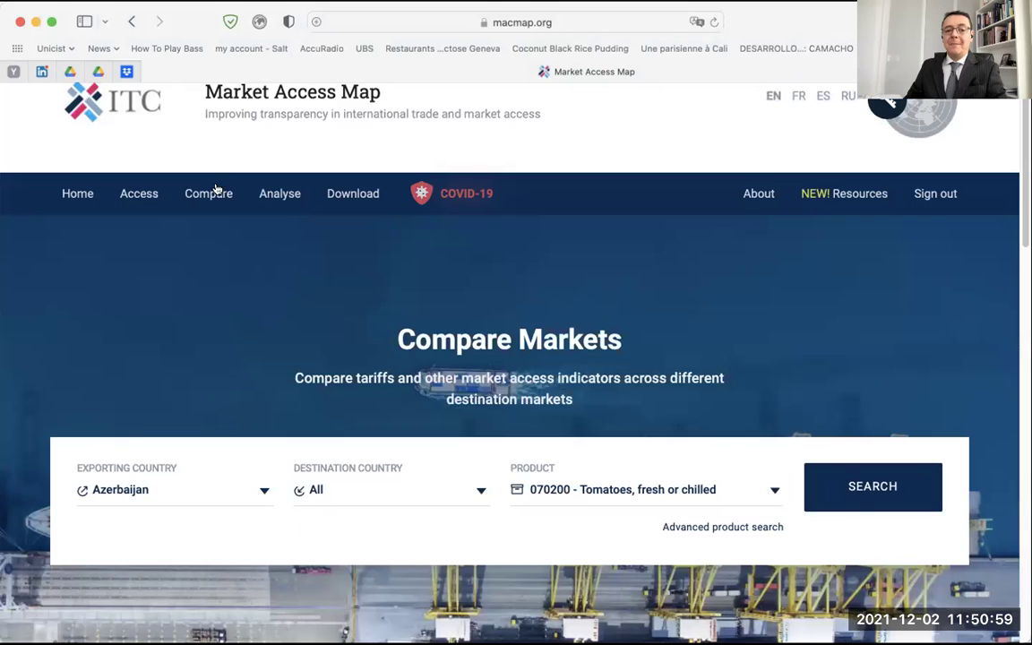
mouse_move(213, 186)
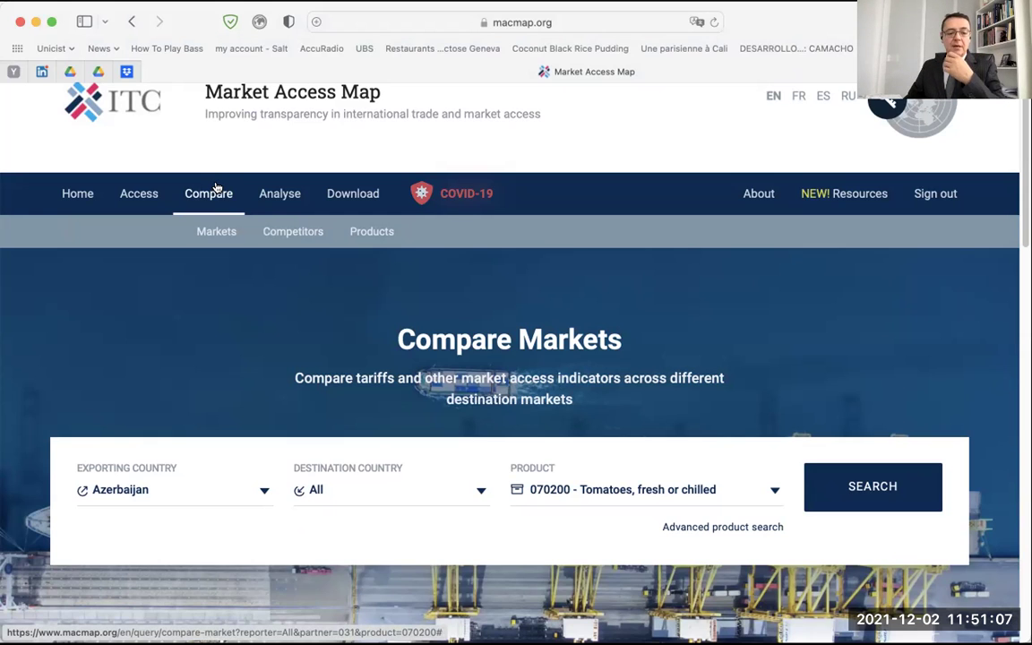
mouse_move(152, 197)
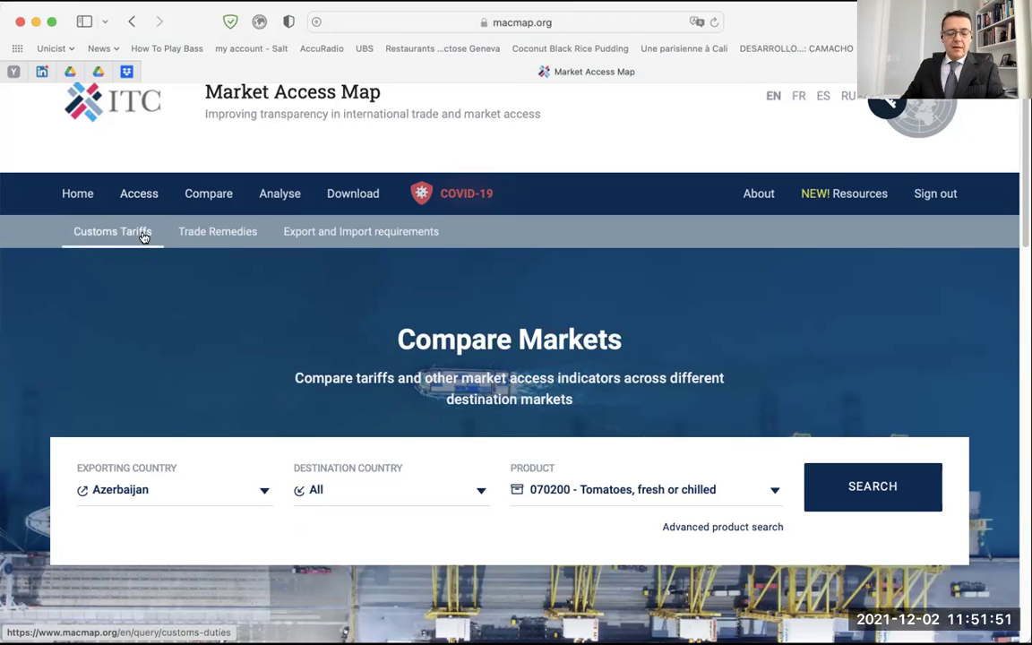
left_click(233, 229)
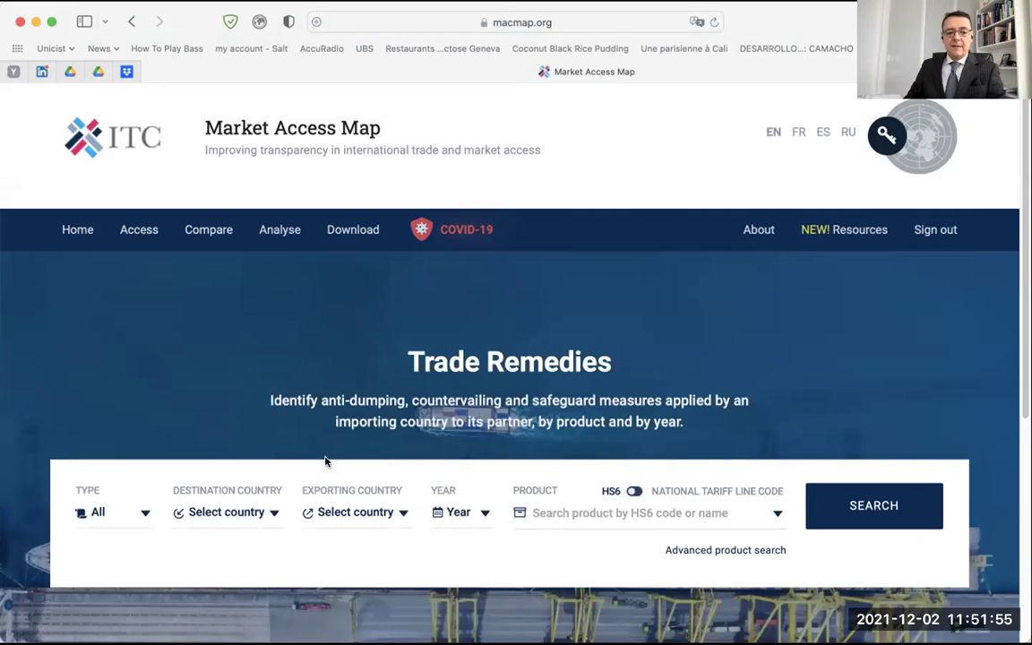
left_click(255, 516)
type("azer")
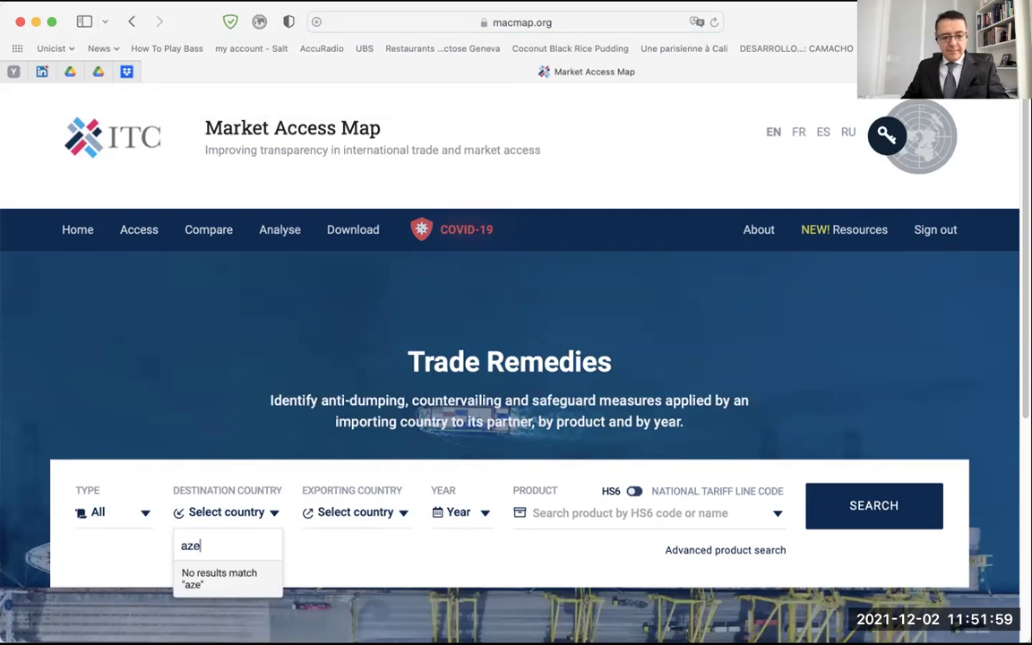
left_click(272, 512)
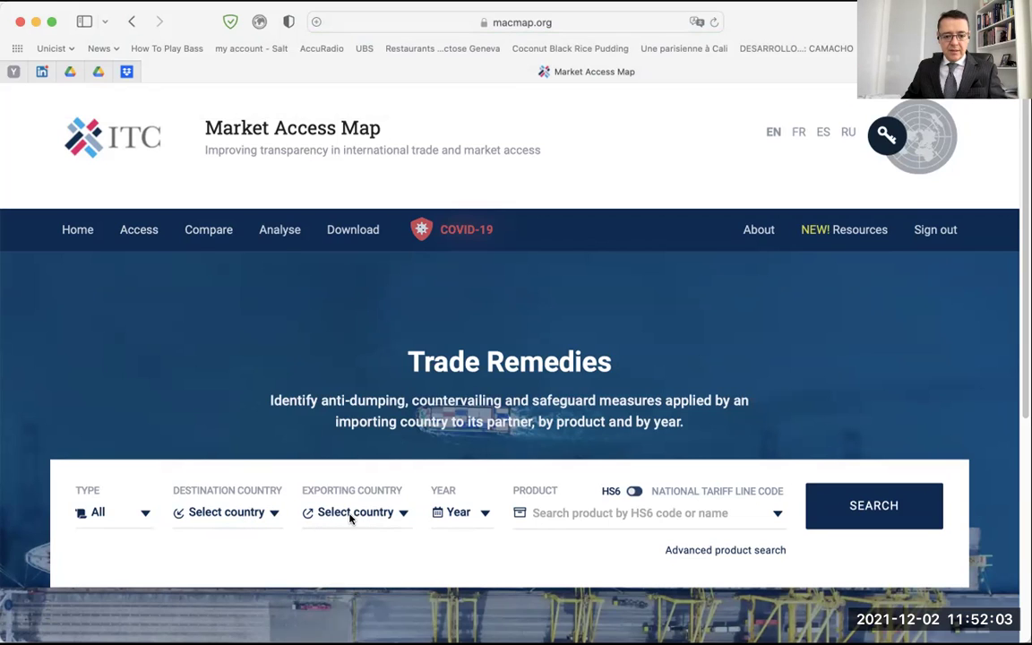